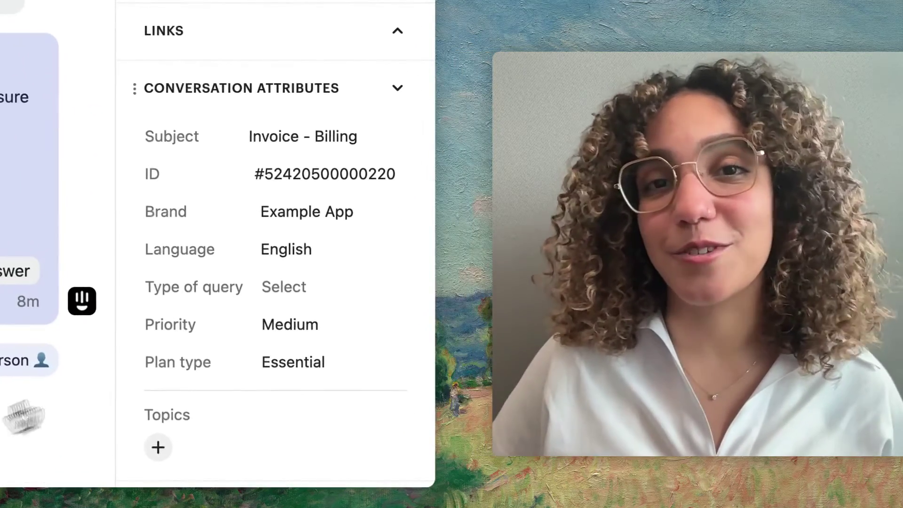
Choose Payment issue as the billing conversation's Type of query in the Details panel
left_click(319, 293)
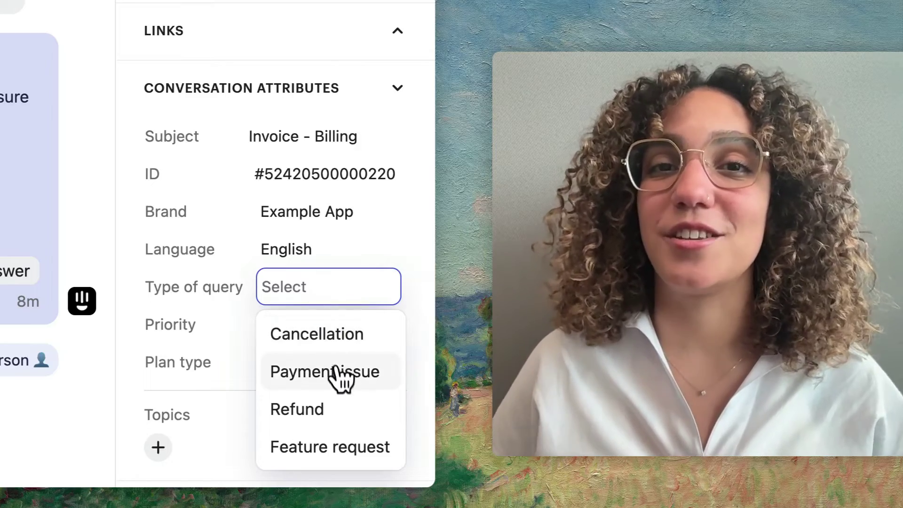
left_click(338, 377)
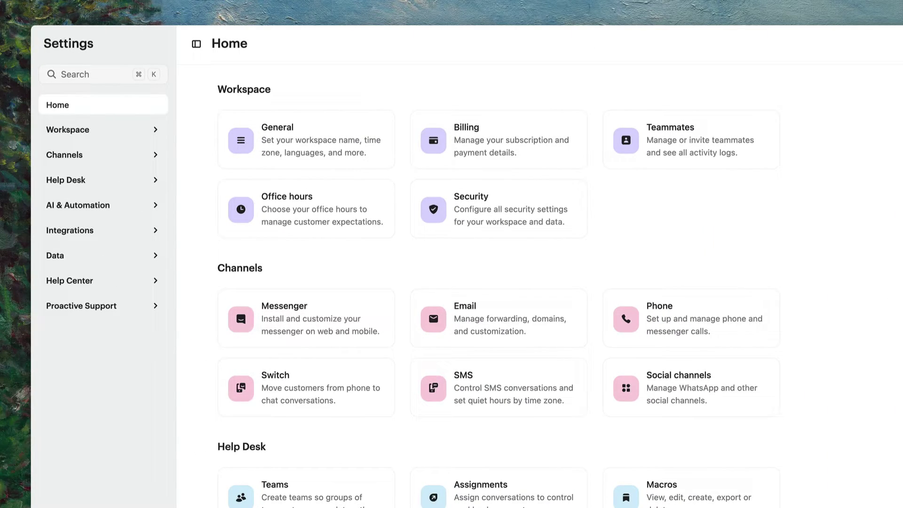
Start a new attribute from Settings > Data > Conversations and show its Format options
left_click(103, 256)
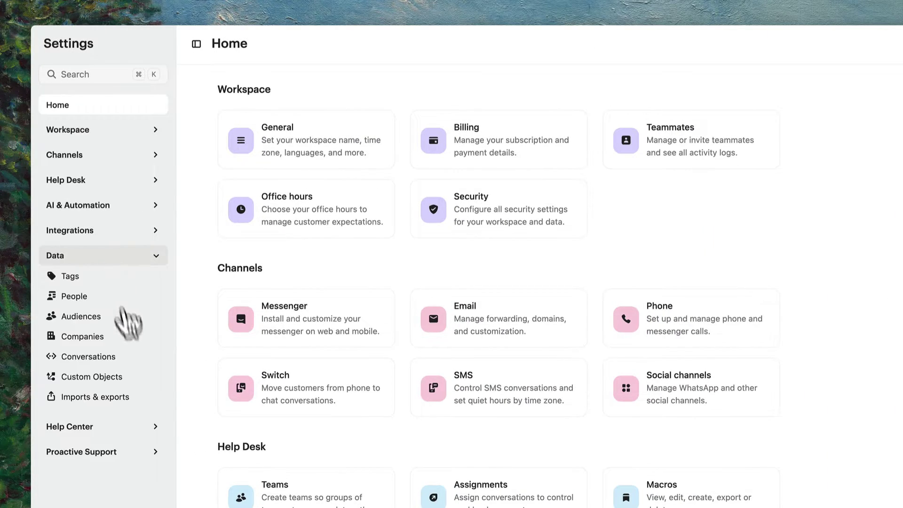
left_click(141, 362)
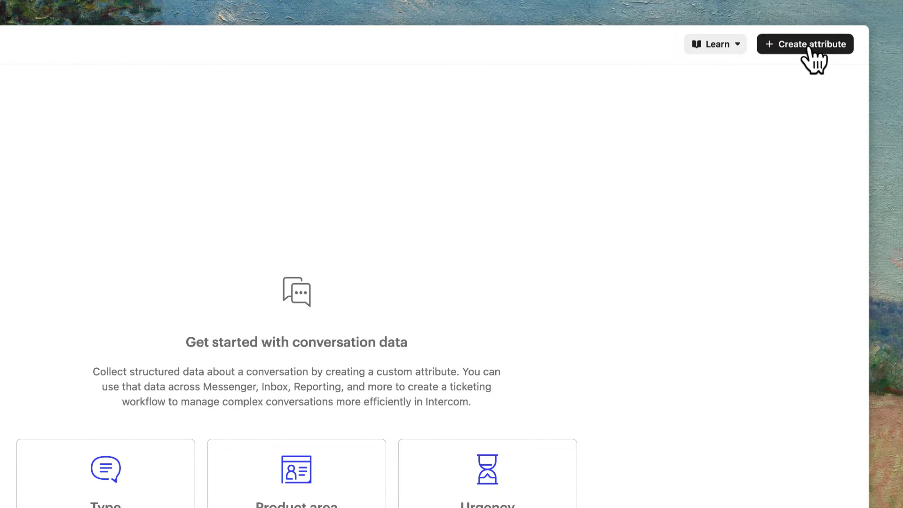
left_click(810, 52)
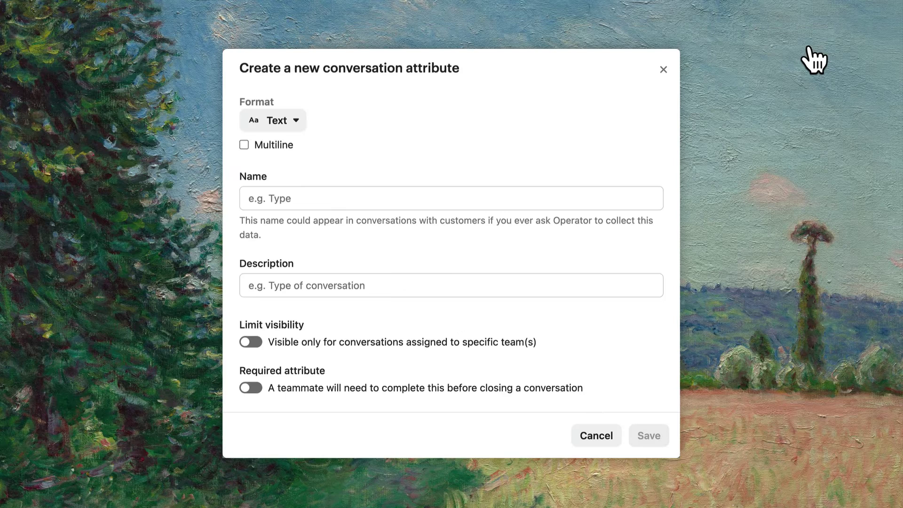
left_click(295, 123)
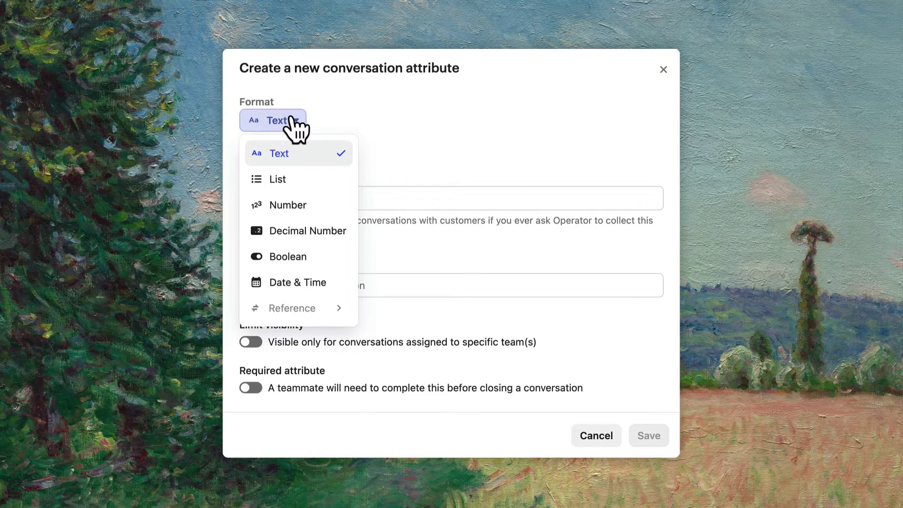
Make the attribute a List with options Cancellation, Payment issue and Refund
left_click(305, 179)
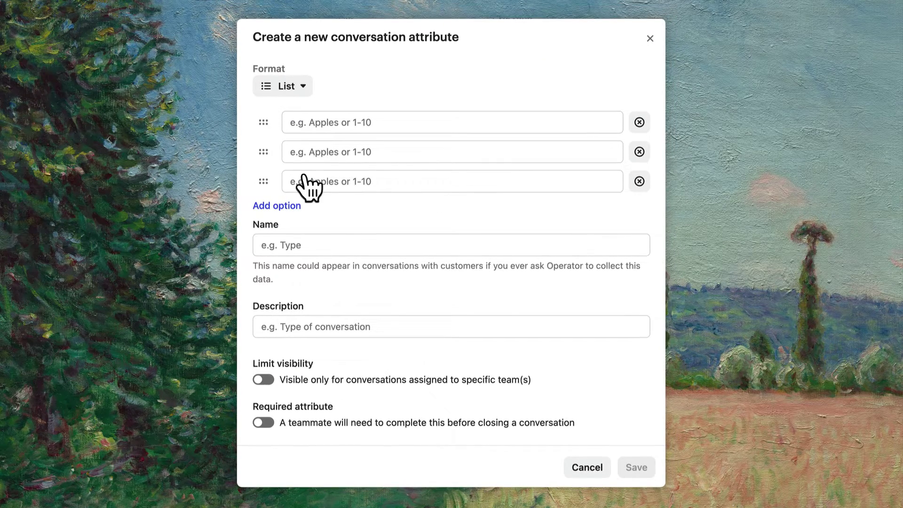
left_click(403, 124)
type("Cancellation")
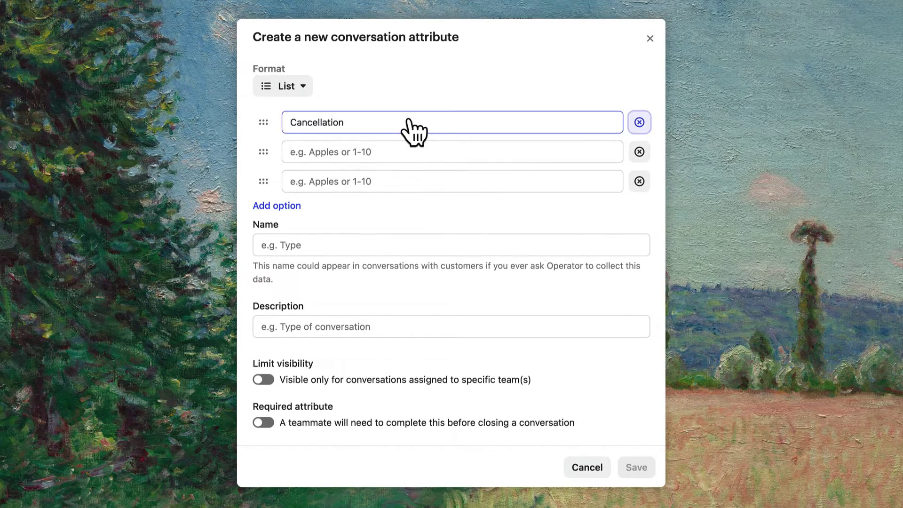
left_click(407, 149)
type("Payment issue")
left_click(407, 183)
type("Refund")
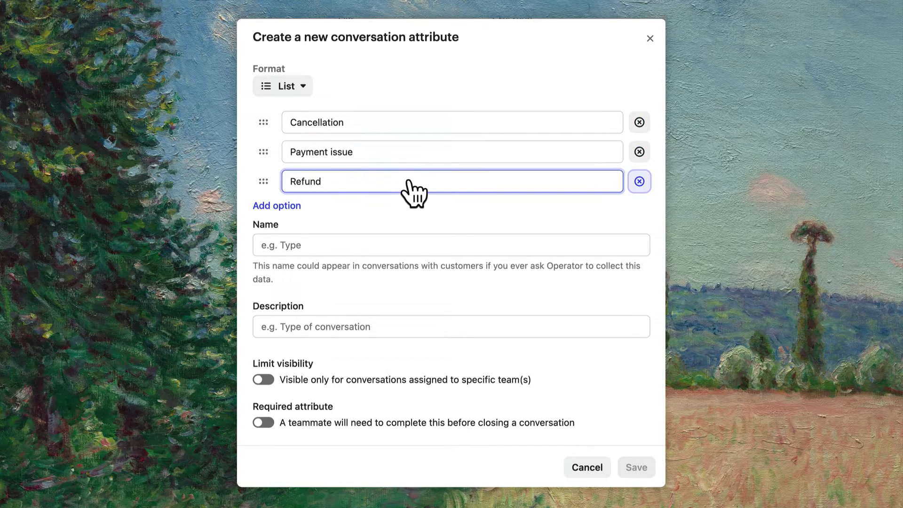
left_click(369, 211)
Name it 'Type of query' with description 'Main issue the customer is reaching out about'
left_click(341, 237)
type("Type of query")
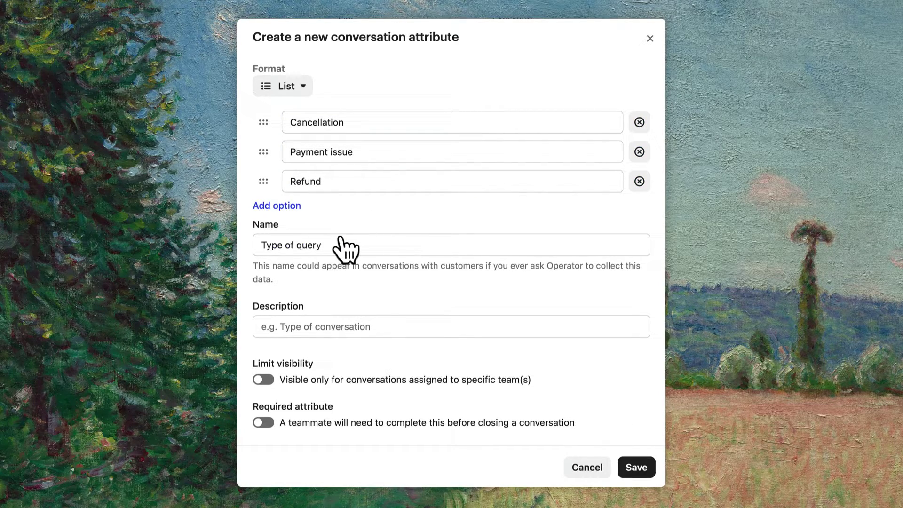
left_click(343, 335)
type("Main issue the customer is reaching out about")
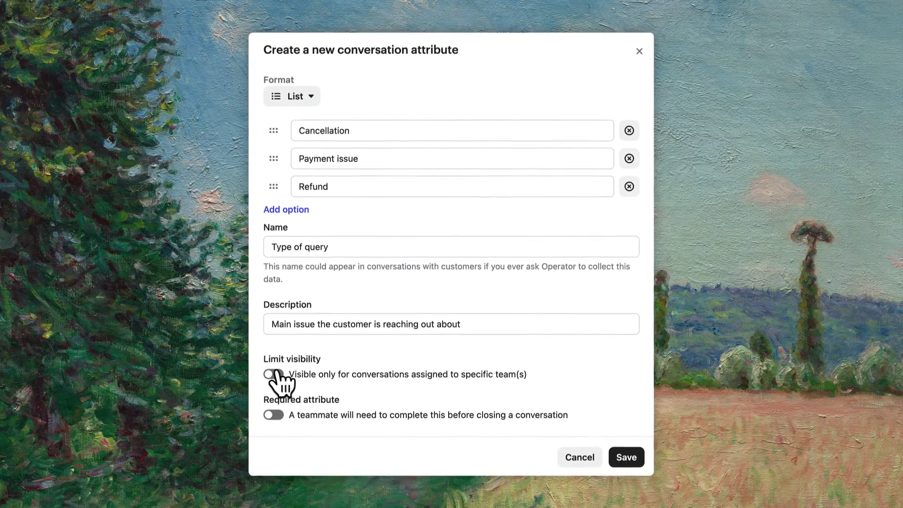
Limit the attribute's visibility to the Support team and make it required
left_click(264, 379)
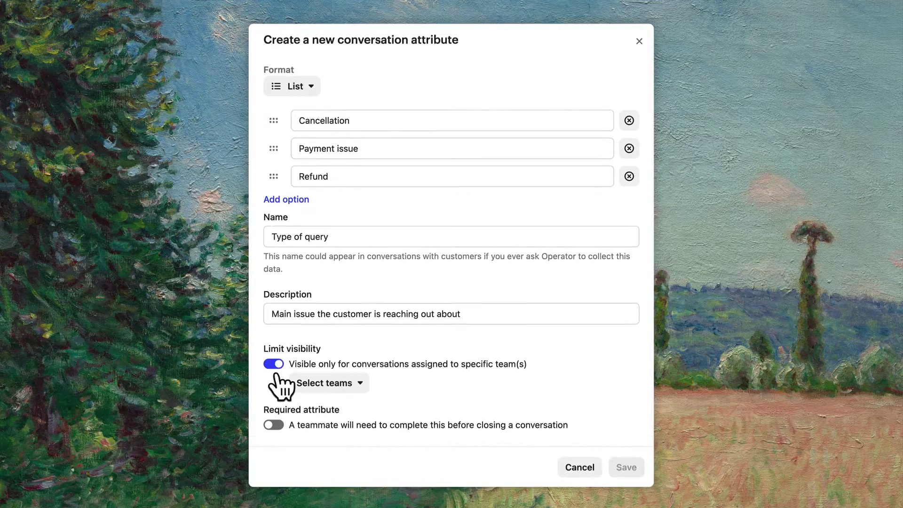
left_click(327, 383)
left_click(371, 316)
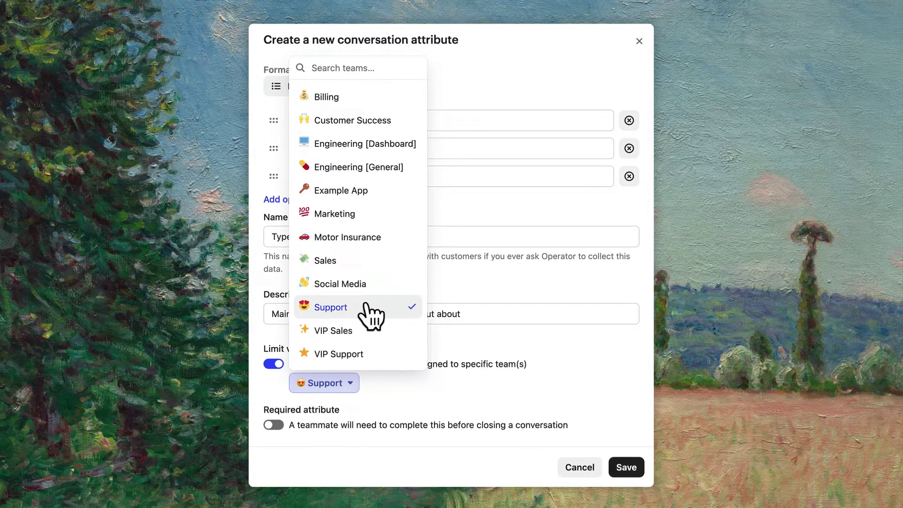
key("Escape")
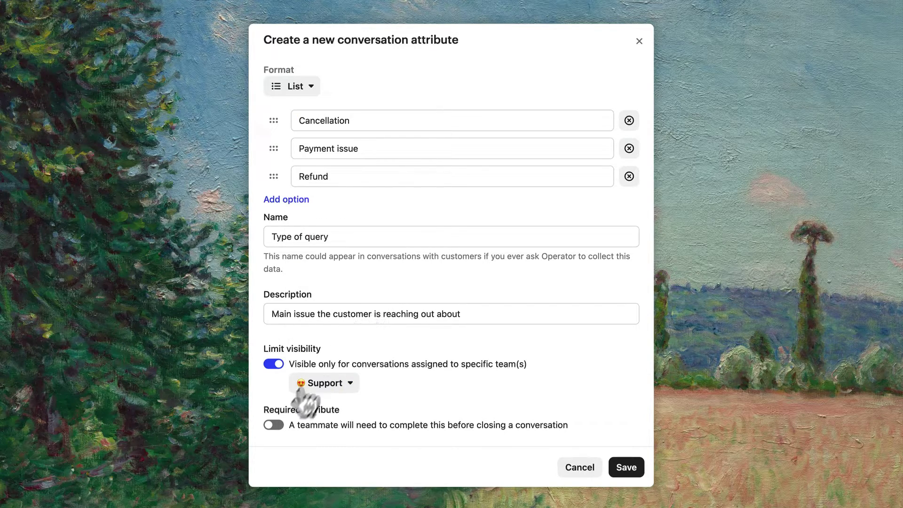
left_click(274, 425)
Save the Type of query attribute and drag it to the top of the attribute list
left_click(628, 469)
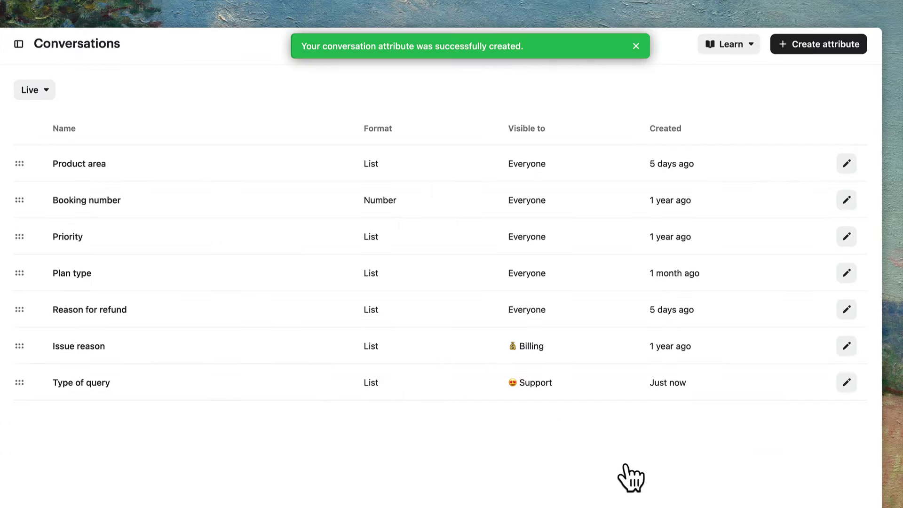
left_click(847, 383)
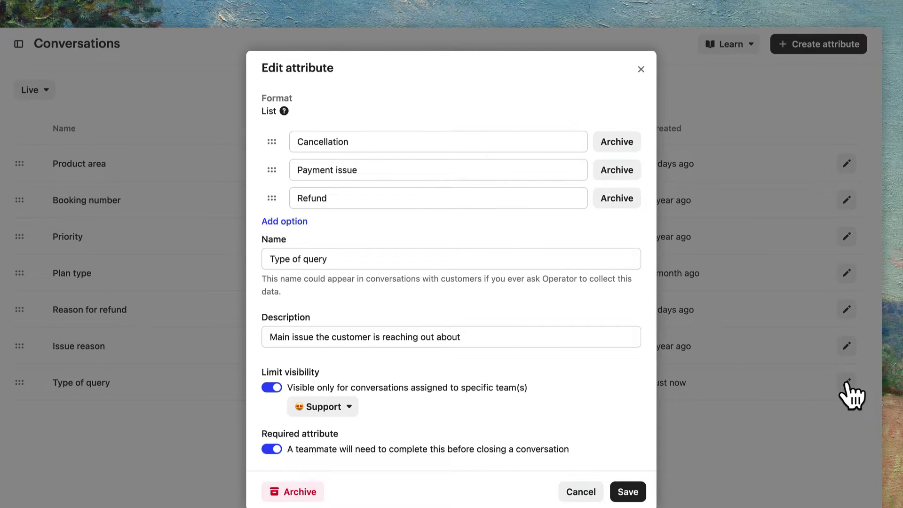
key("Escape")
left_click_drag(24, 387, 24, 166)
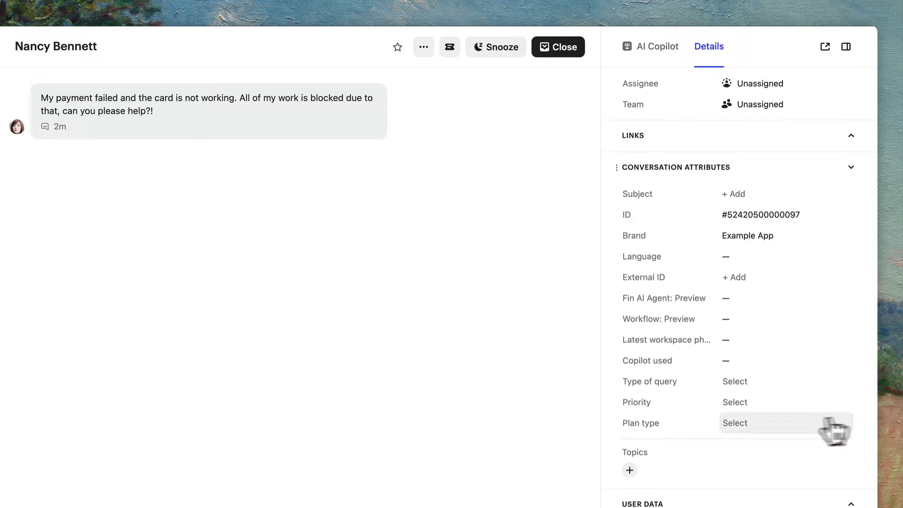
Set the failed-payment conversation's Plan type to VIP and Type of query to Payment issue
left_click(760, 424)
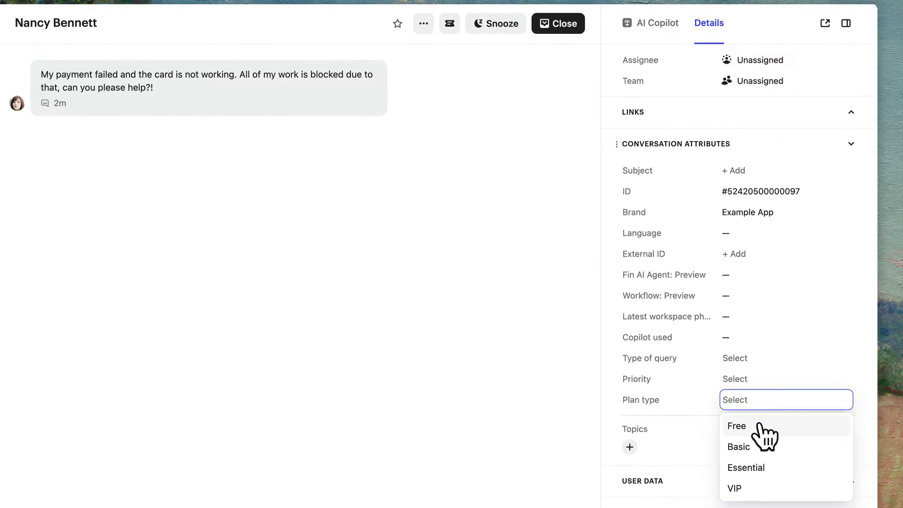
left_click(763, 489)
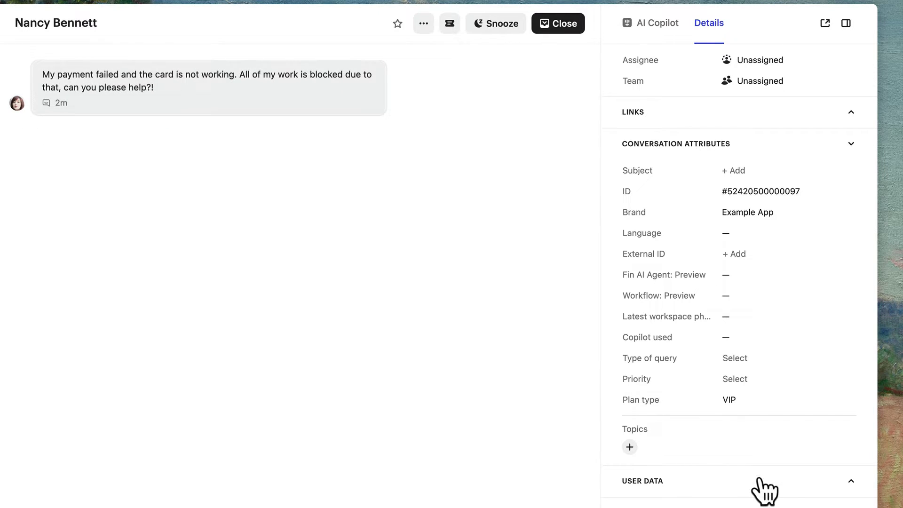
left_click(764, 368)
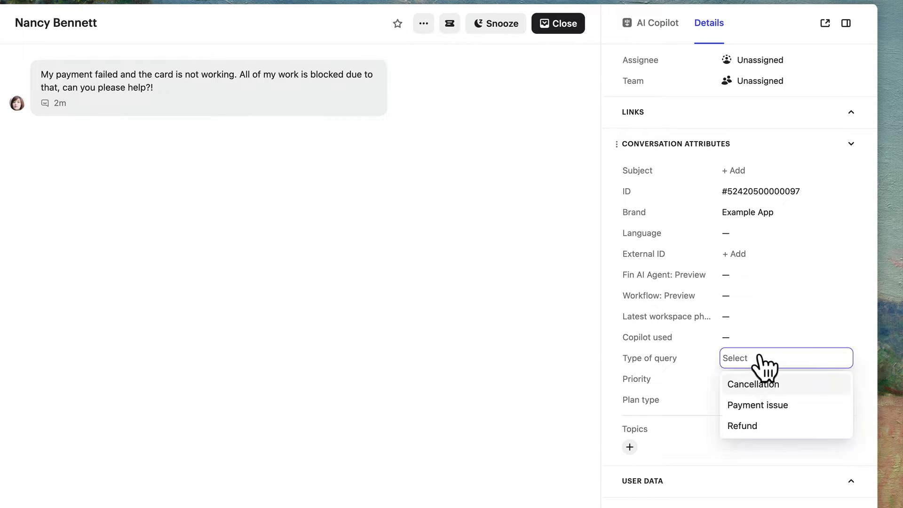
left_click(807, 414)
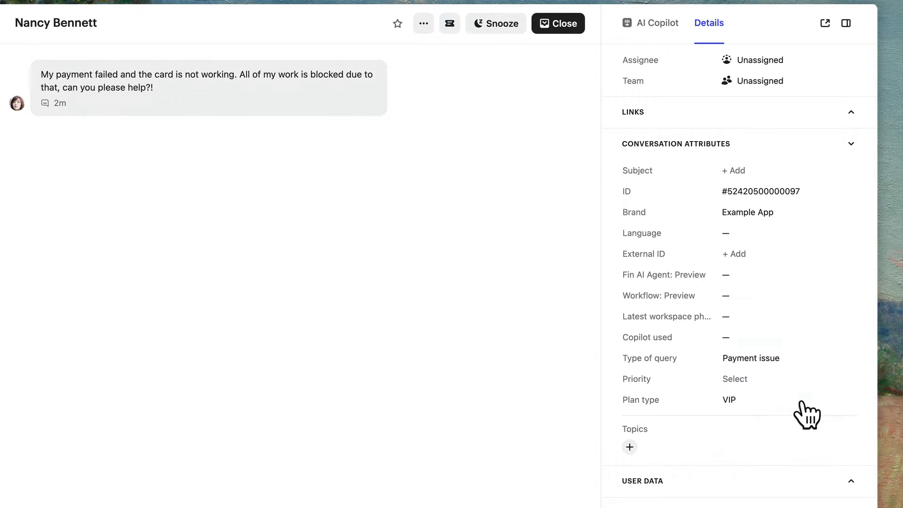
left_click(772, 388)
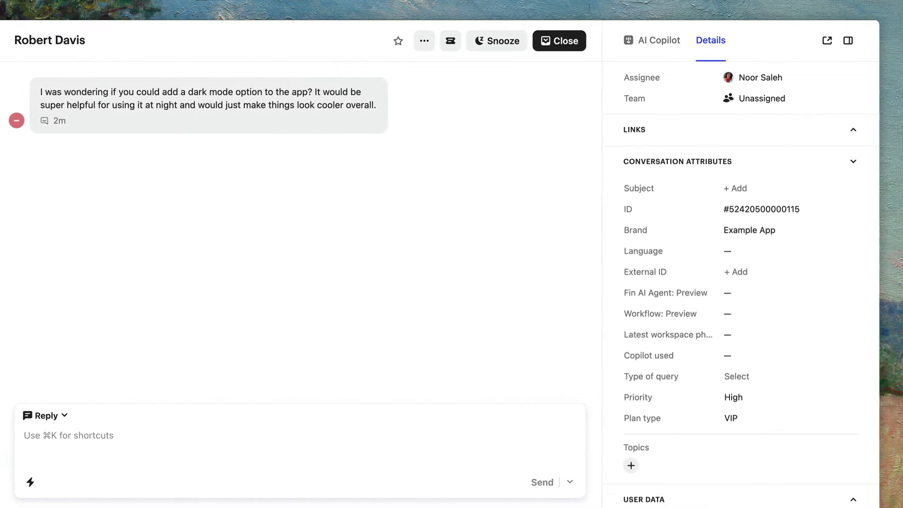
Insert the Feature request macro and send it to the customer as a reply
key("ctrl+k")
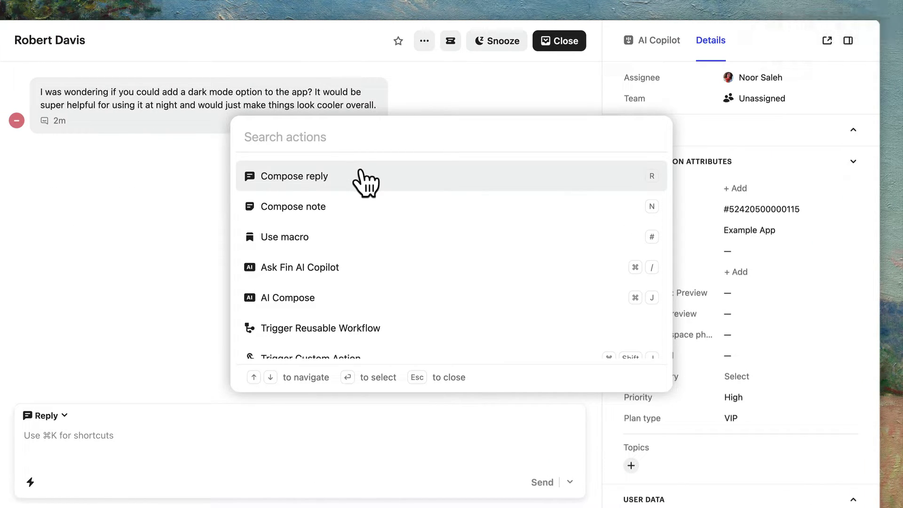
key("Escape")
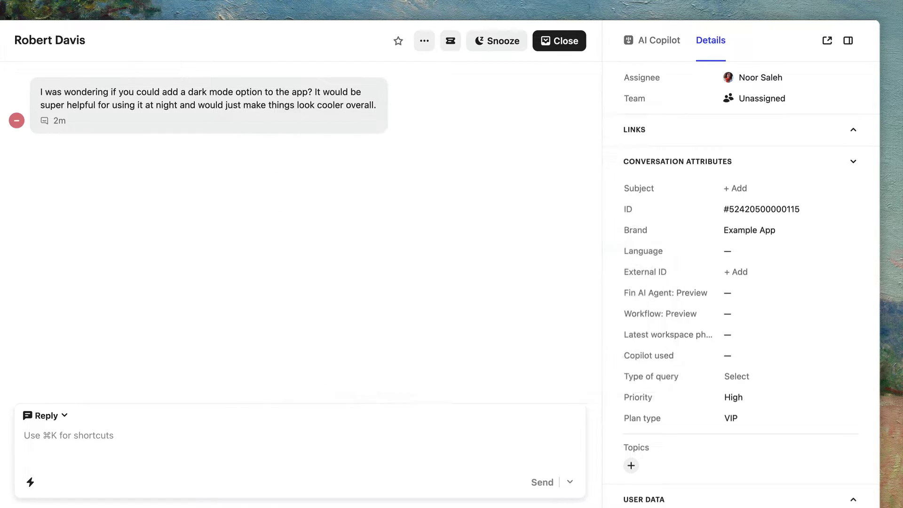
key("shift+3")
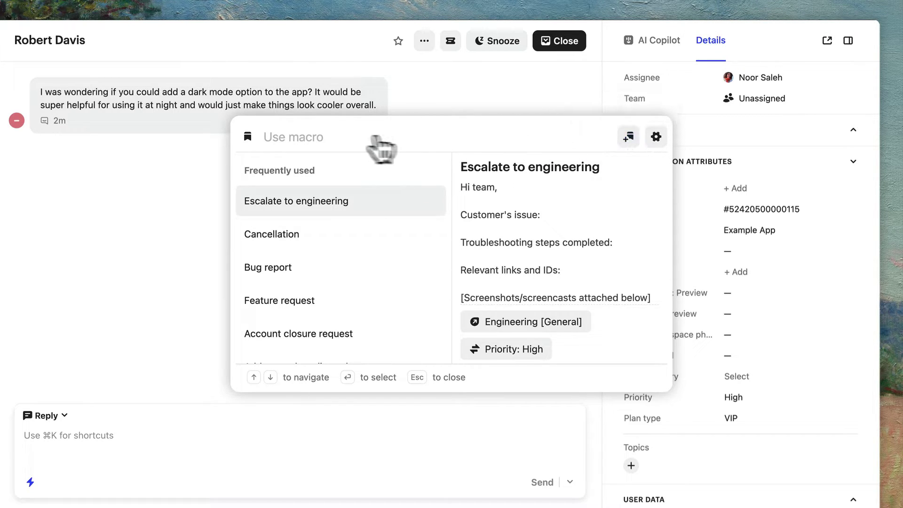
type("Feature")
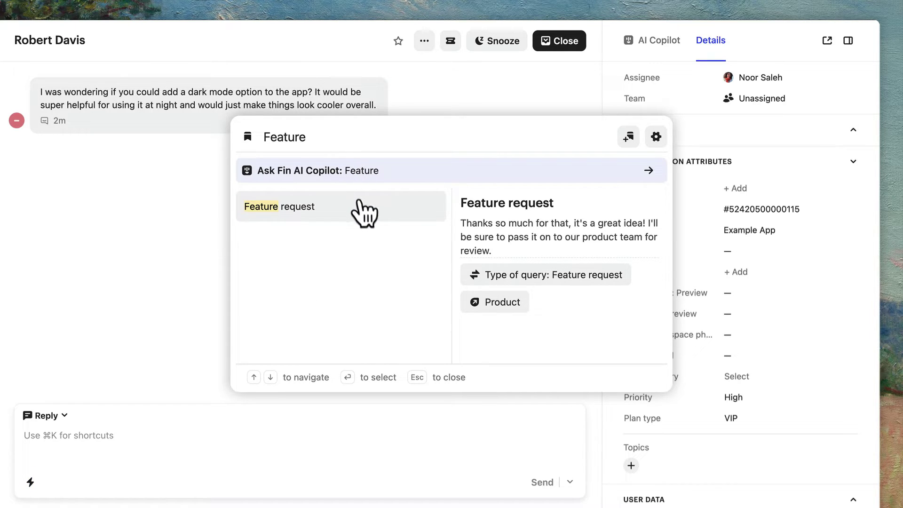
left_click(365, 216)
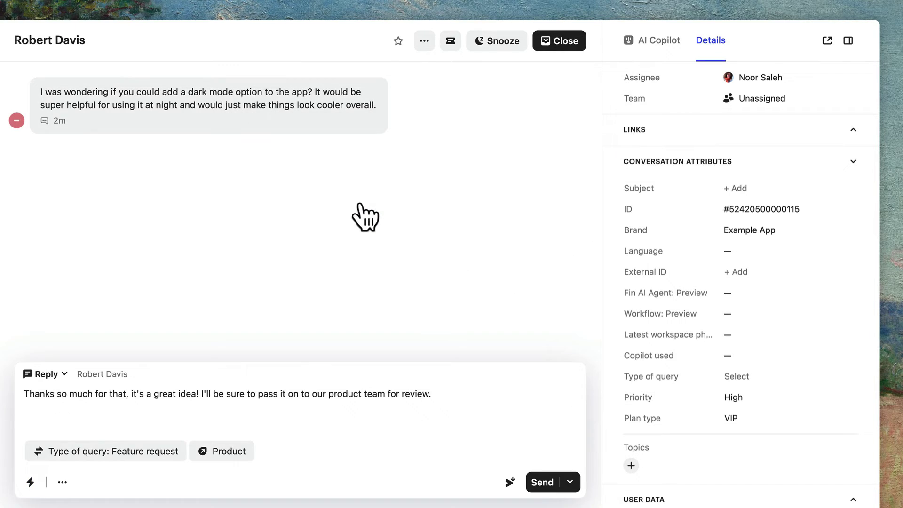
left_click(46, 382)
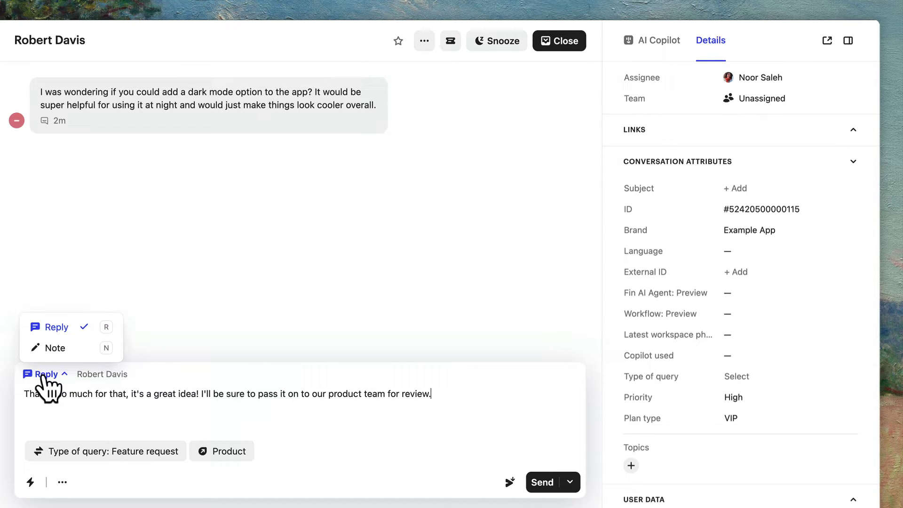
left_click(78, 348)
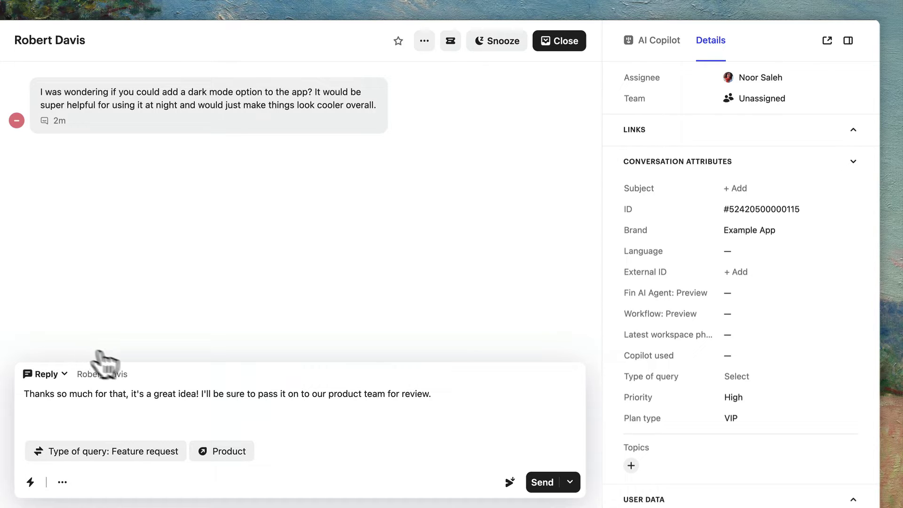
left_click(546, 482)
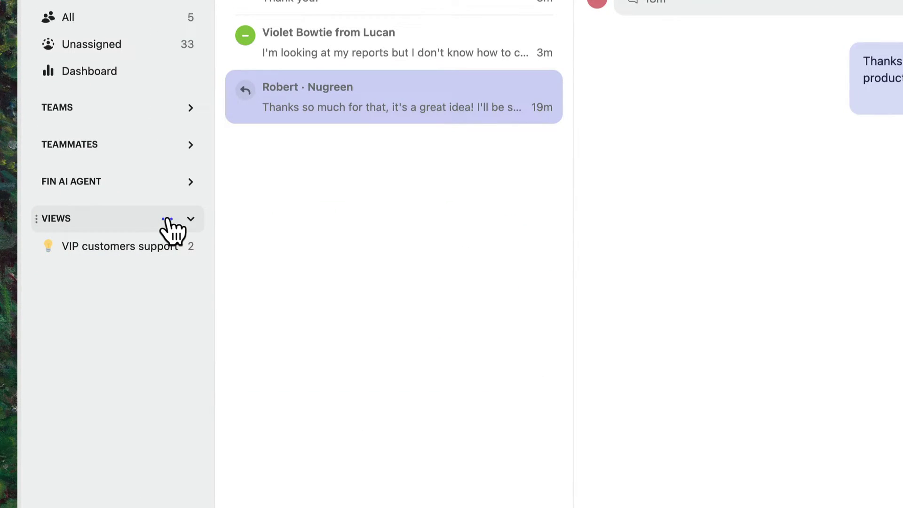
Start a new inbox view filtered on Priority is High
left_click(167, 219)
mouse_move(297, 227)
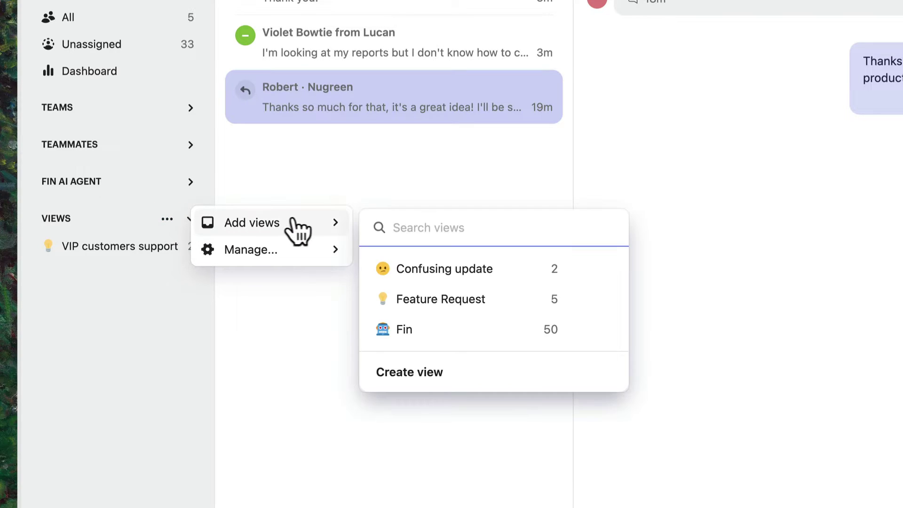
left_click(418, 378)
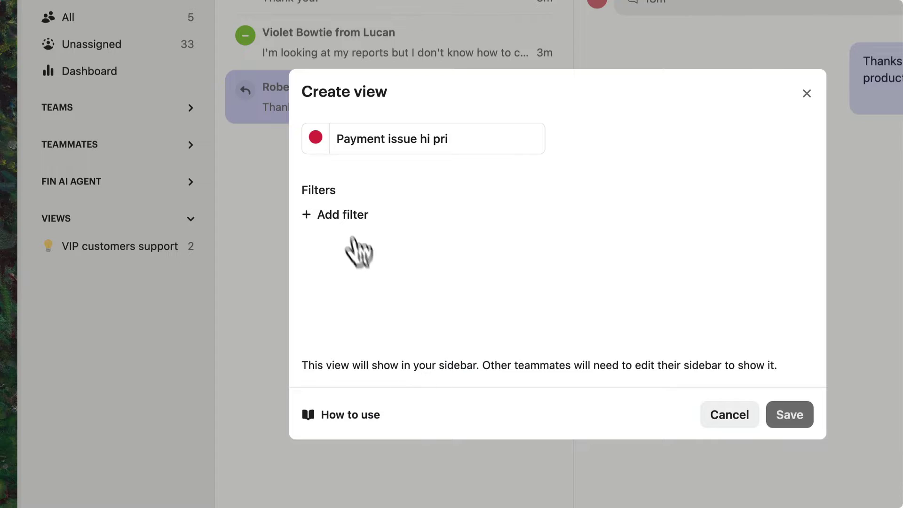
left_click(344, 217)
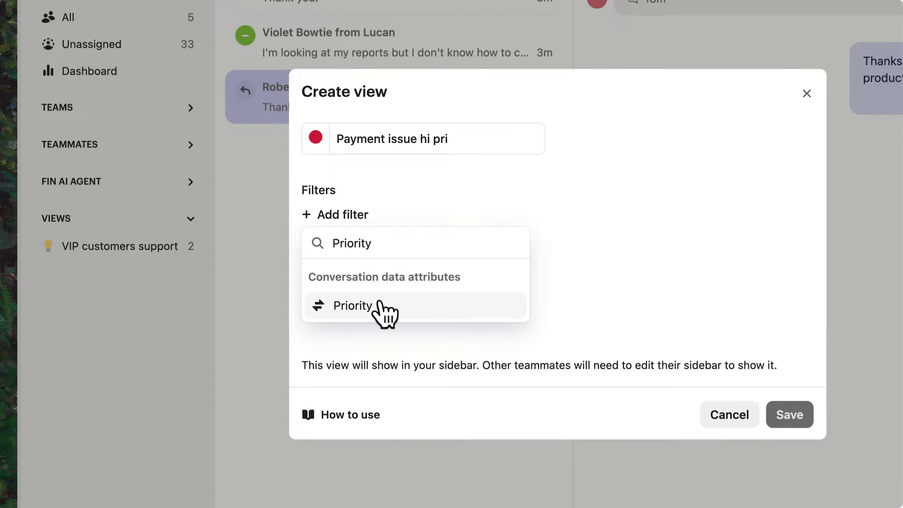
left_click(377, 308)
left_click(427, 369)
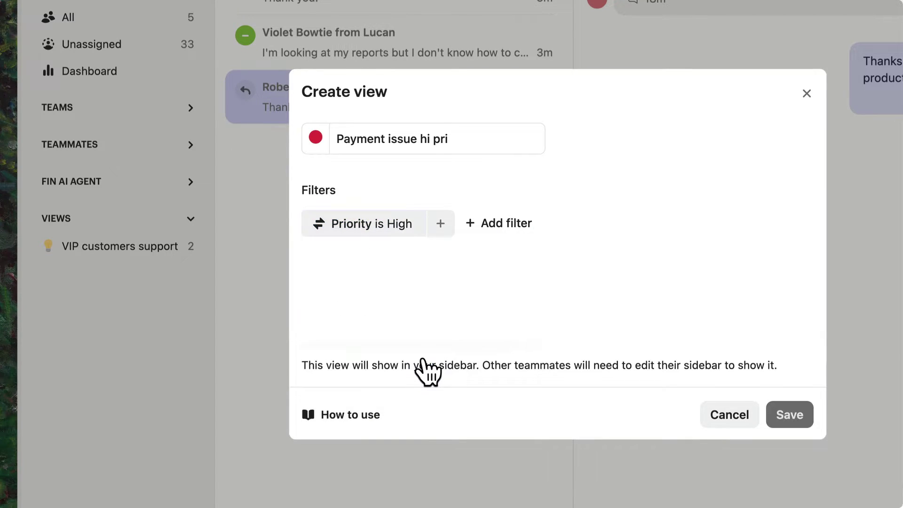
Add a view filter for Type of query is Payment issue
left_click(506, 225)
type("Type of query")
left_click(580, 315)
left_click(623, 288)
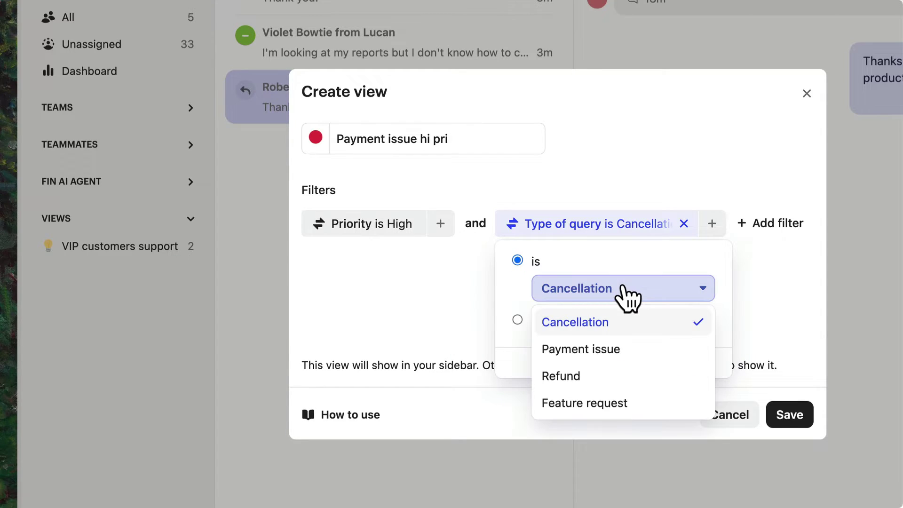
left_click(638, 359)
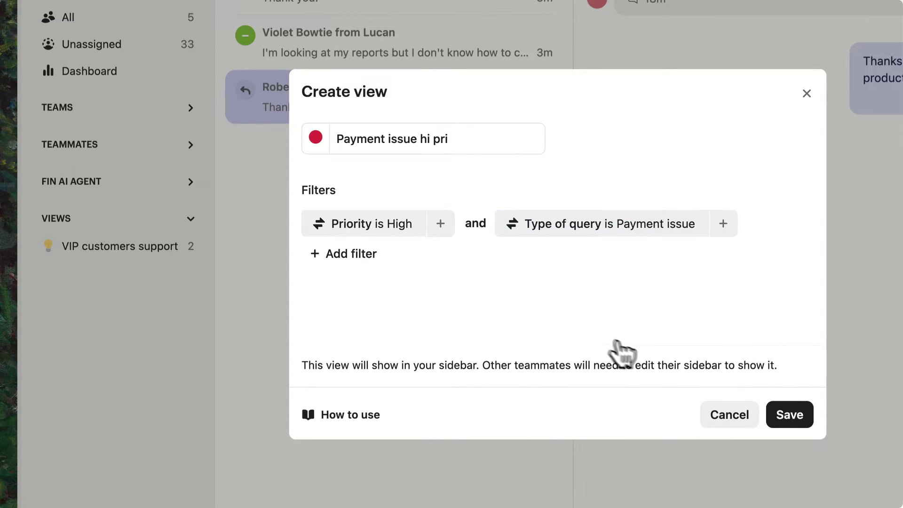
Add a Team assigned is VIP Support filter and save the Payment issue hi pri view
left_click(352, 255)
left_click(397, 342)
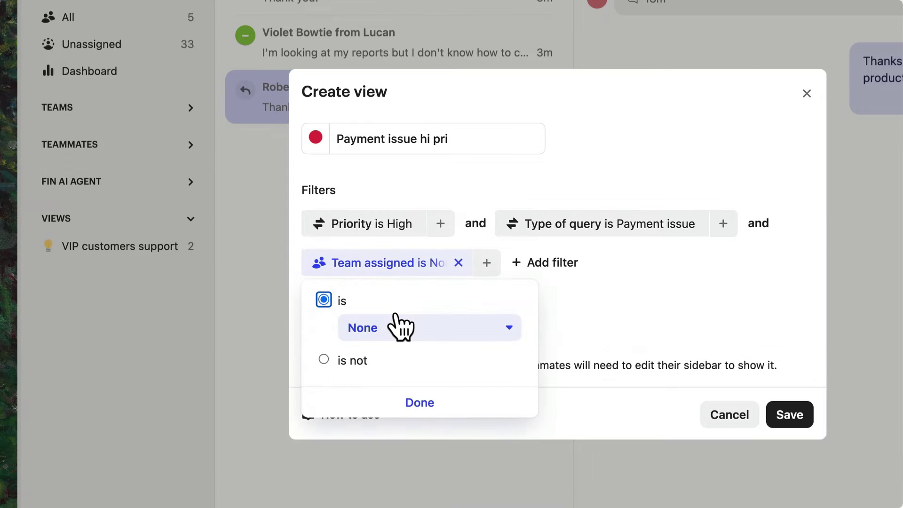
left_click(401, 333)
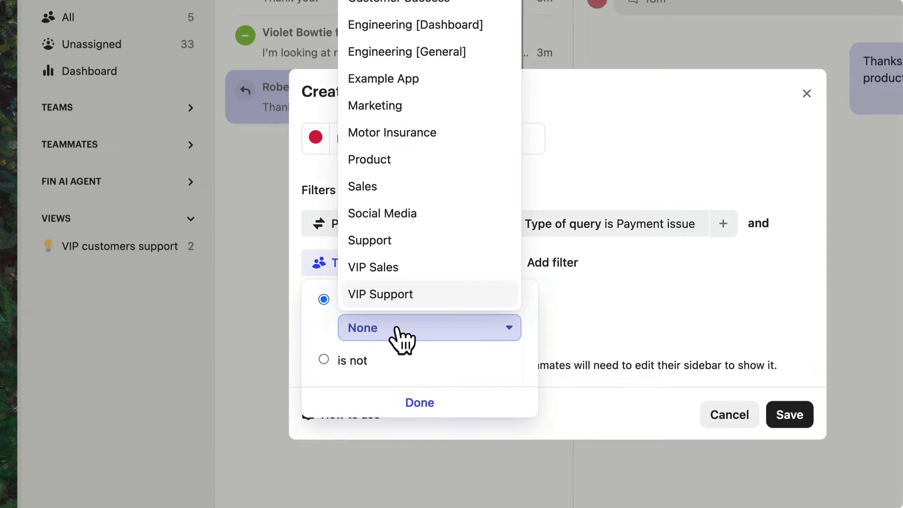
left_click(424, 295)
left_click(788, 415)
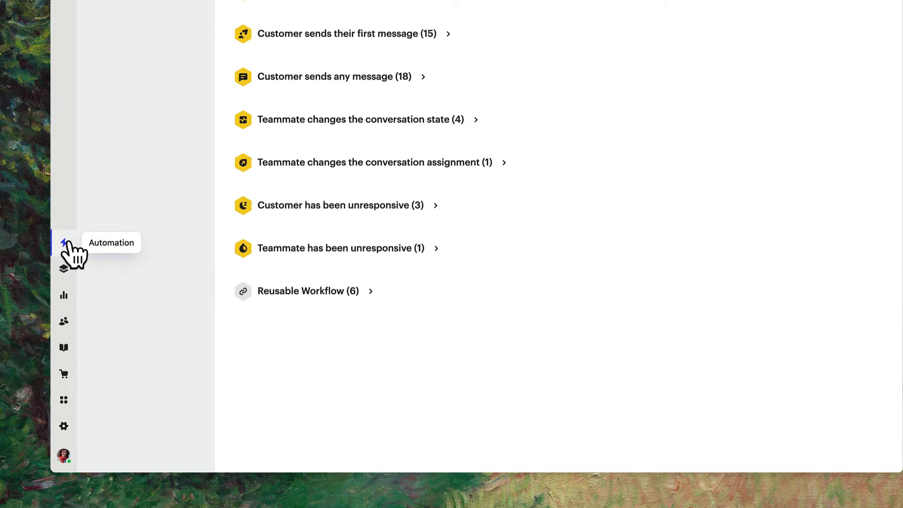
Remove the Plan field from the Get context about issues upfront form in Automation Basics
left_click(136, 74)
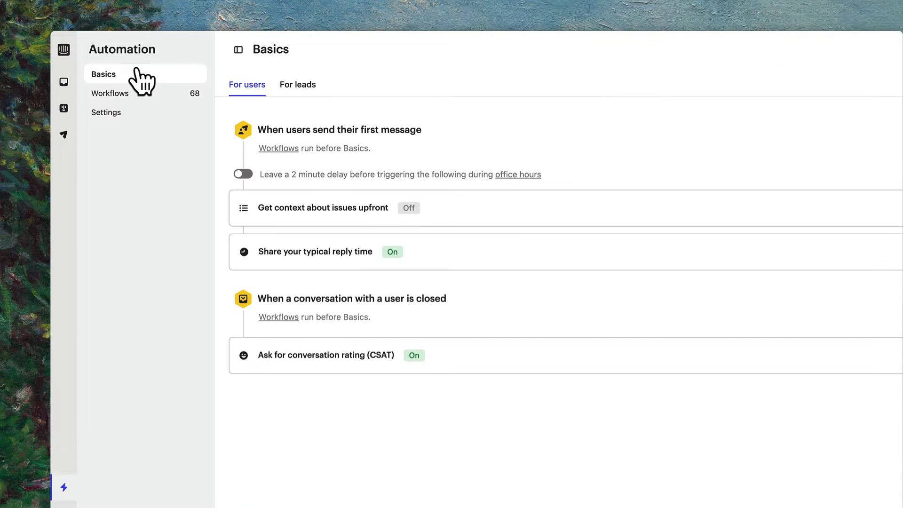
left_click(332, 210)
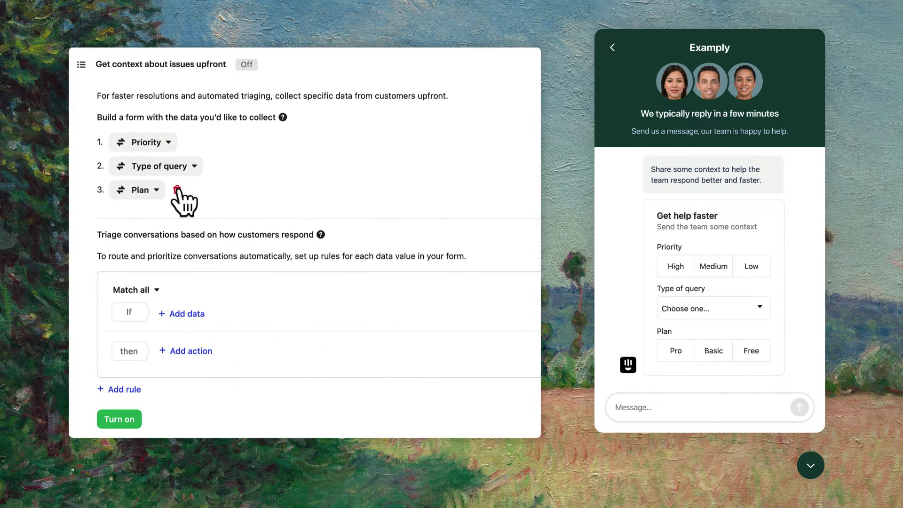
left_click(178, 190)
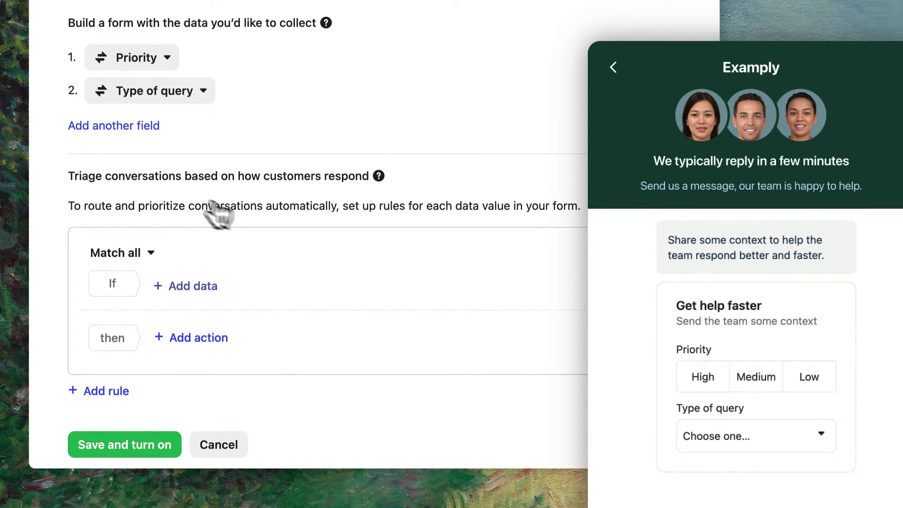
Add triage conditions Priority is High and Type of query is Payment issue
left_click(714, 384)
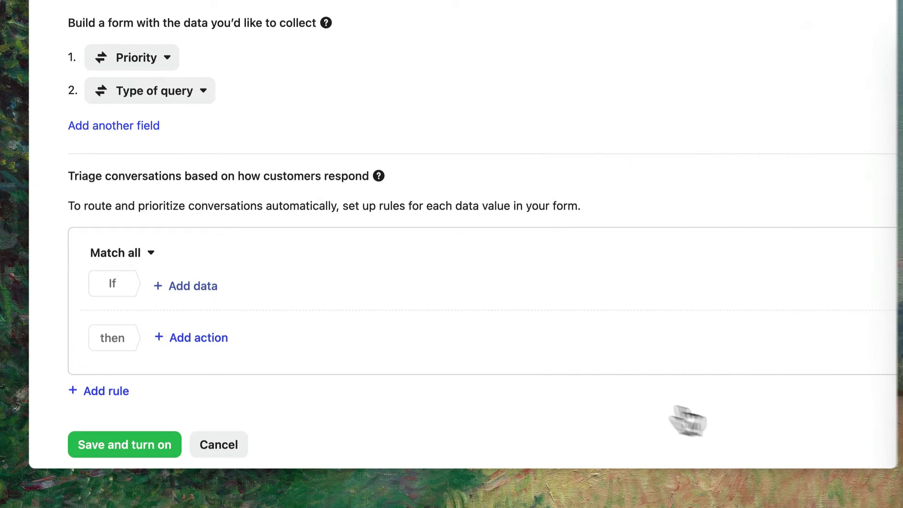
left_click(191, 287)
type("priority")
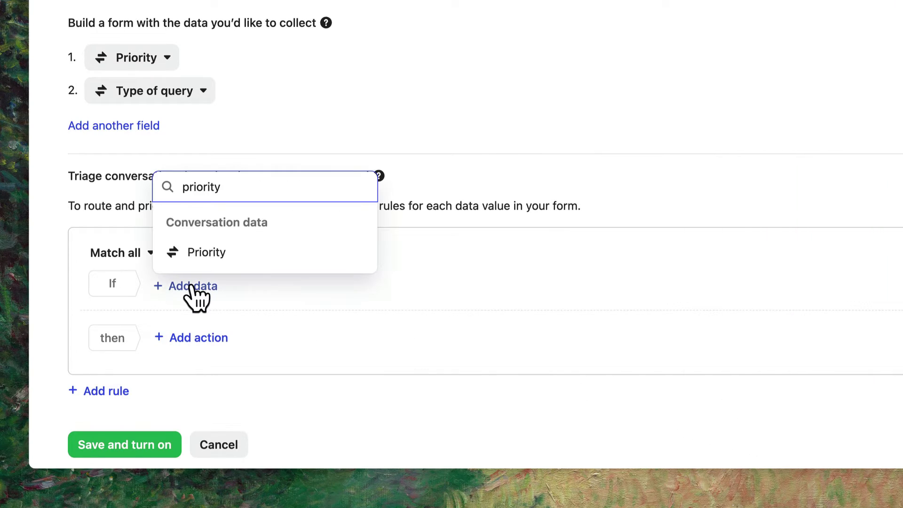
left_click(240, 254)
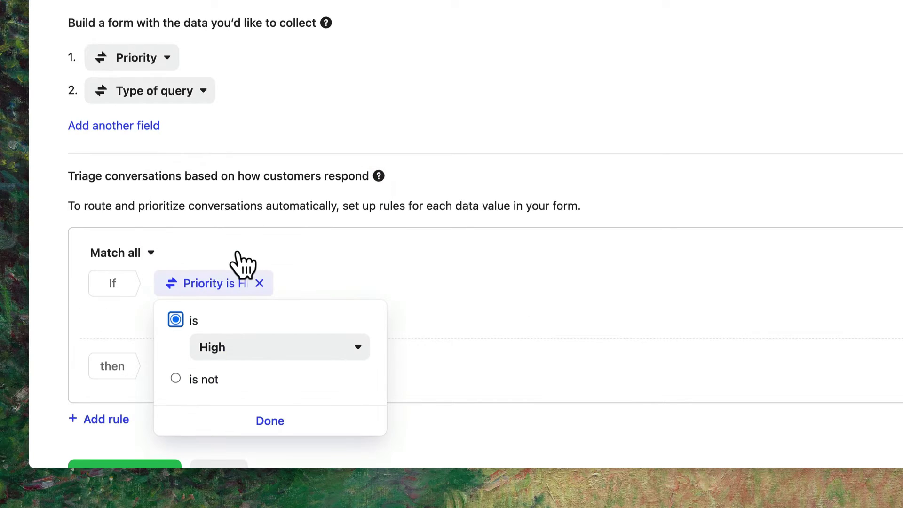
left_click(298, 426)
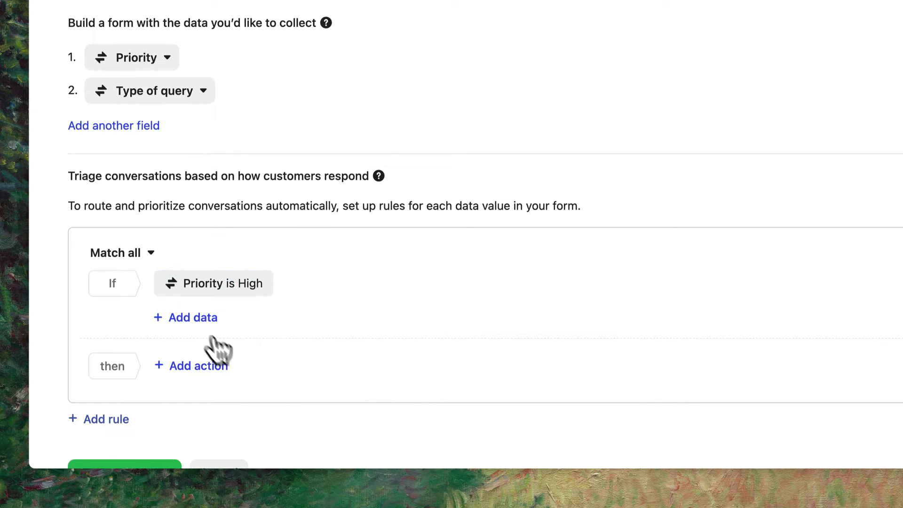
left_click(192, 317)
type("Type of query")
left_click(270, 283)
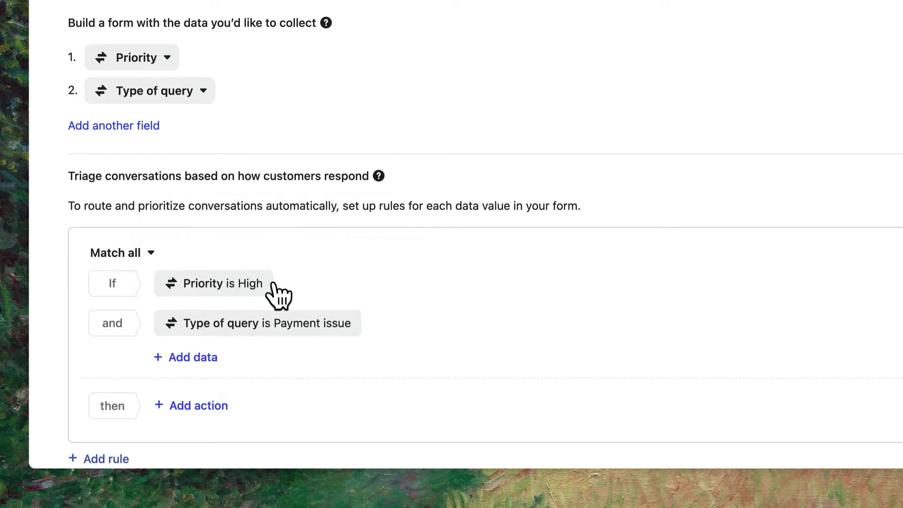
Make the rule assign matching conversations to Support, then save and turn the form on
left_click(199, 406)
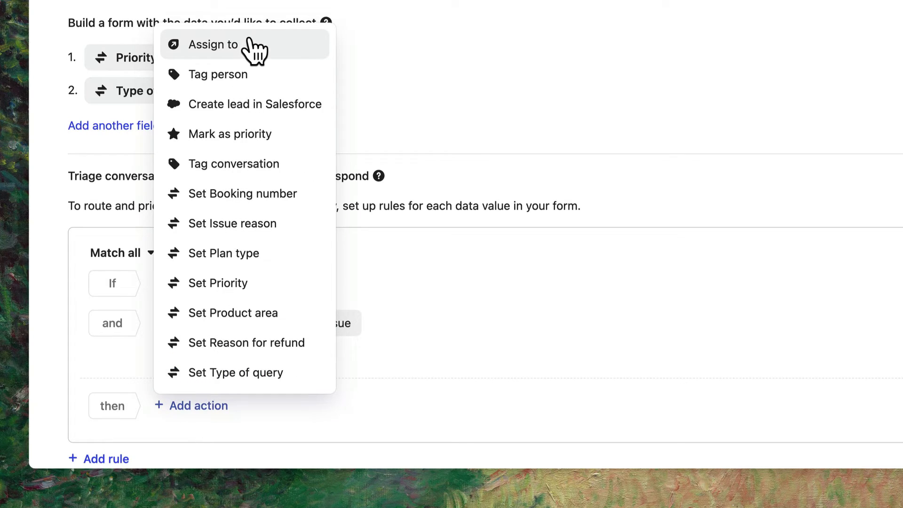
left_click(254, 47)
type("Support")
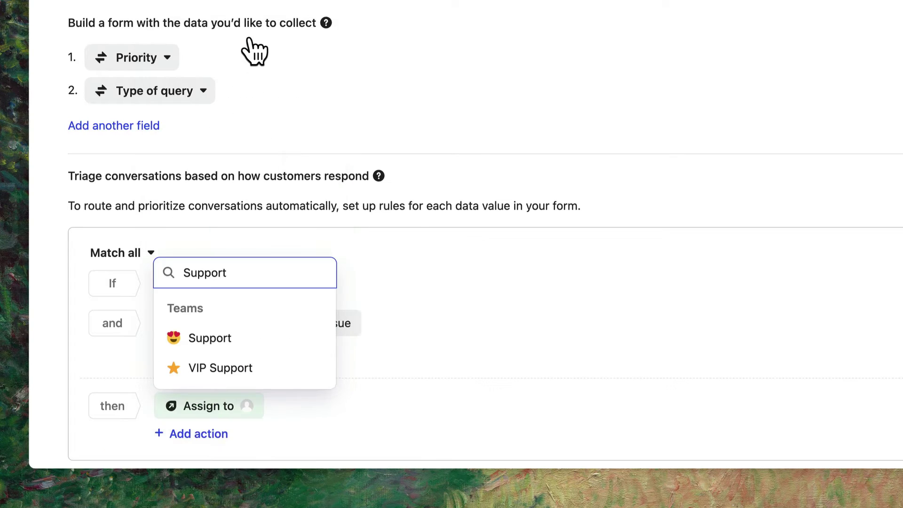
left_click(252, 338)
scroll(254, 341, "down", 5)
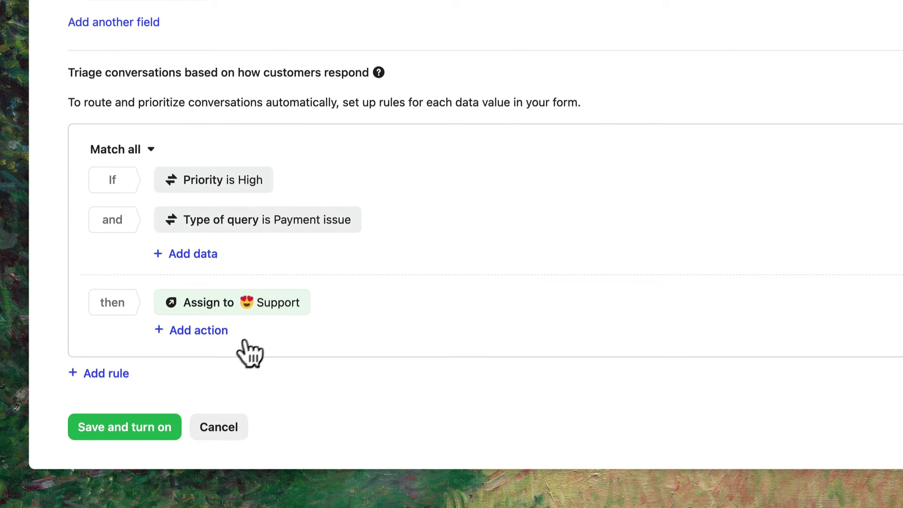
left_click(123, 429)
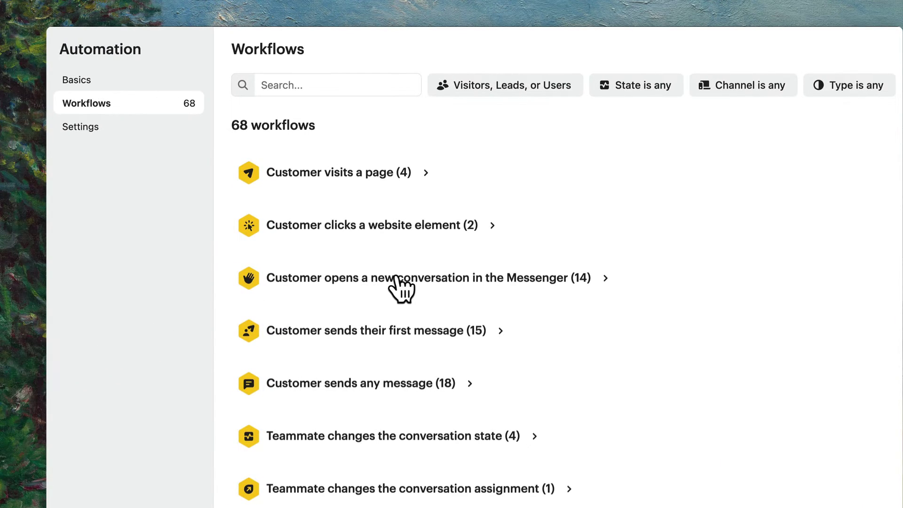
Open the 'Add attributes automatically to the conversation' workflow under Customer opens a new conversation
left_click(396, 279)
left_click(463, 350)
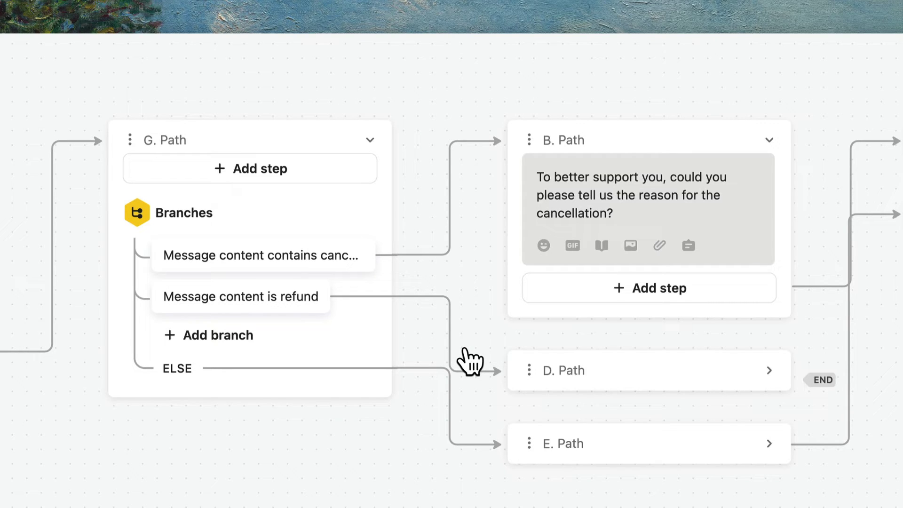
Add an 'Assign to Support' step followed by an 'Apply rules' step to B. Path
mouse_move(287, 273)
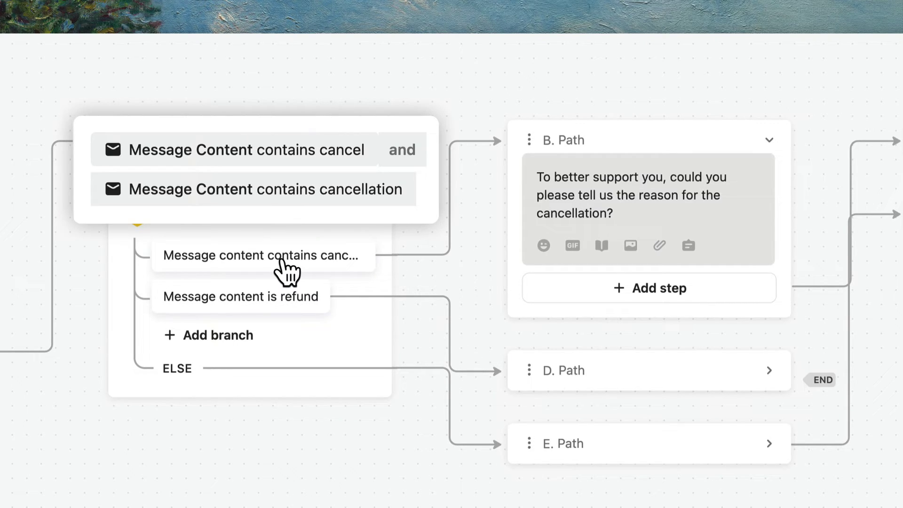
left_click(660, 289)
type("assign")
left_click(590, 425)
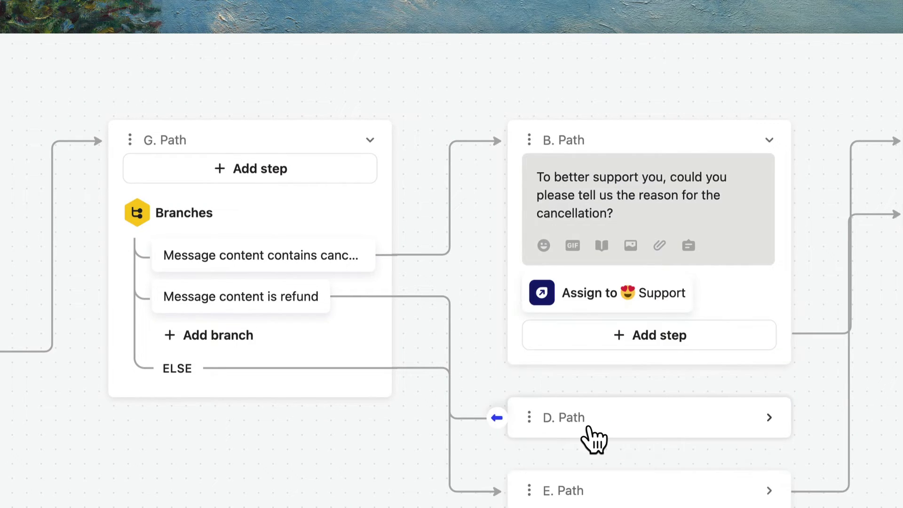
left_click(660, 336)
type("Apply rules")
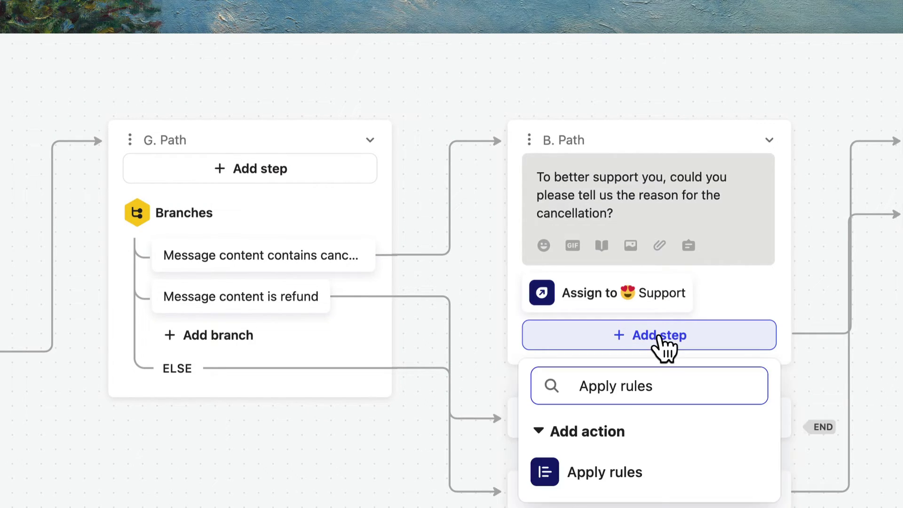
left_click(606, 477)
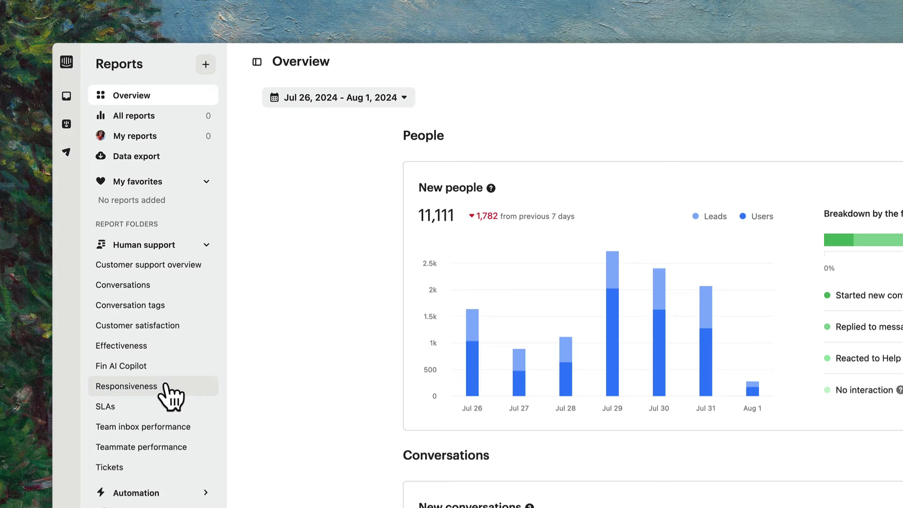
Filter the Responsiveness report to conversations whose Type of query is Payment issue
left_click(165, 386)
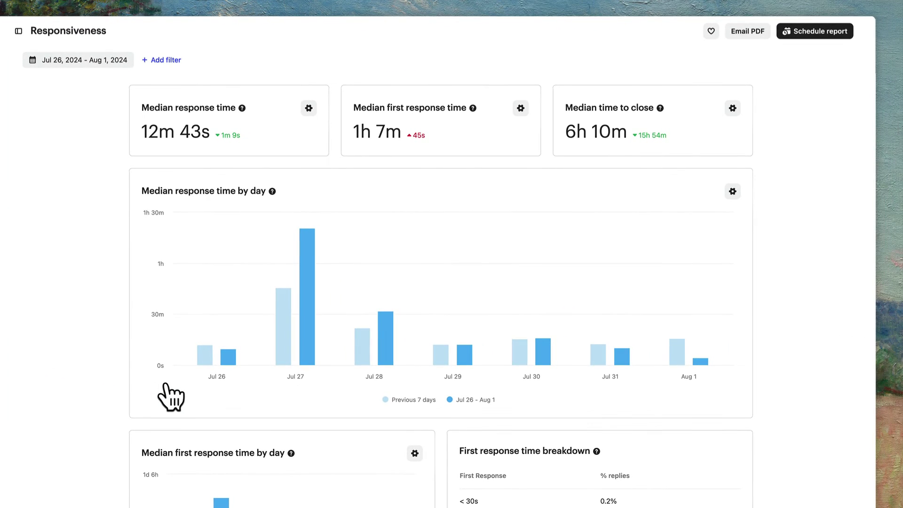
left_click(172, 61)
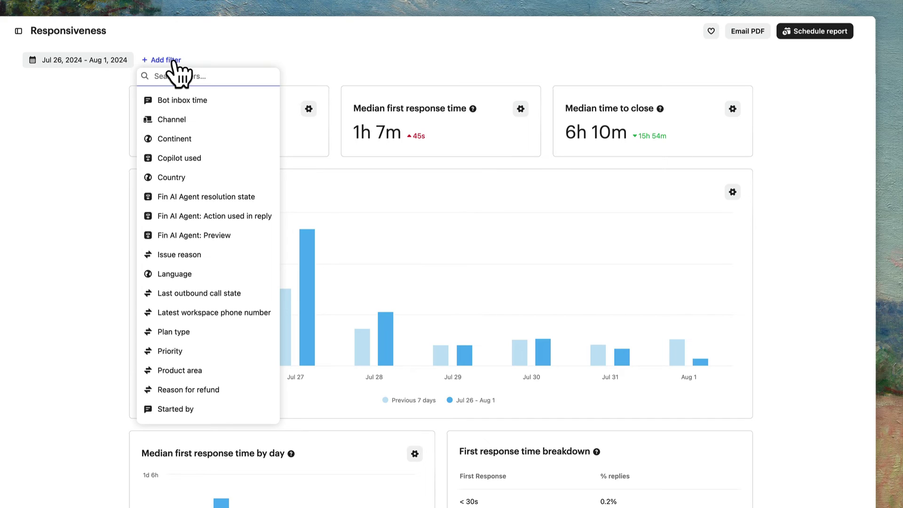
type("Type of query")
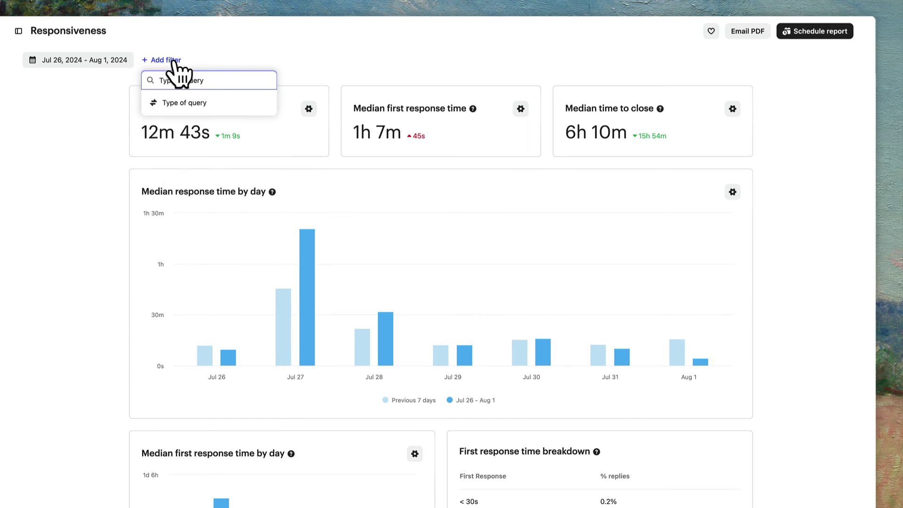
left_click(217, 101)
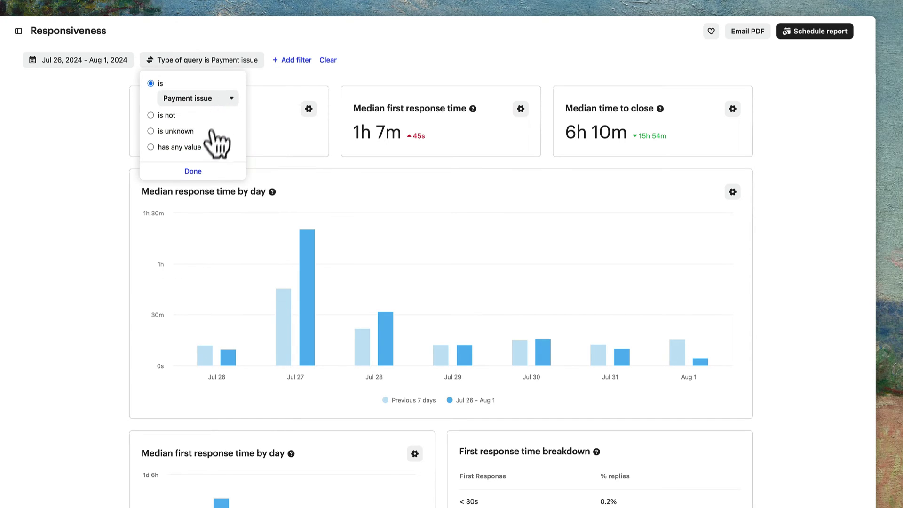
left_click(204, 170)
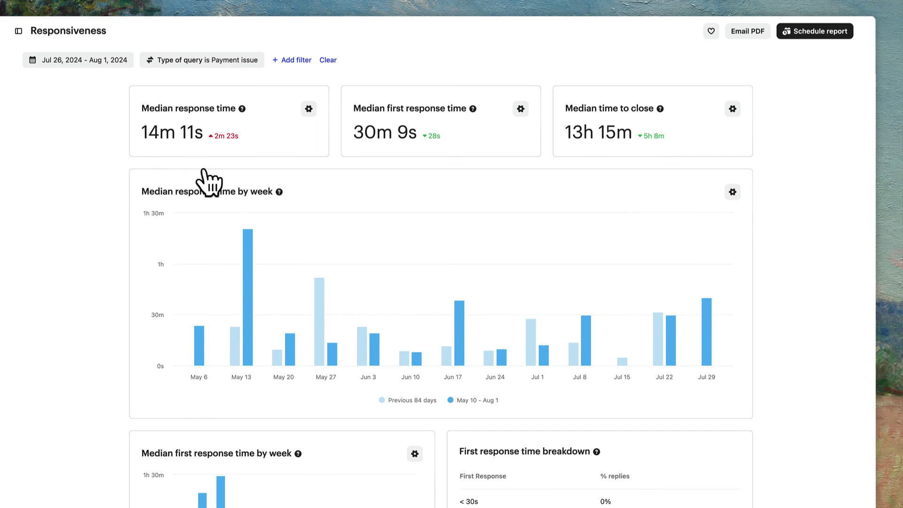
Schedule a weekly Monday 8:00AM UTC-7 email of the Responsiveness report to yourself
left_click(810, 33)
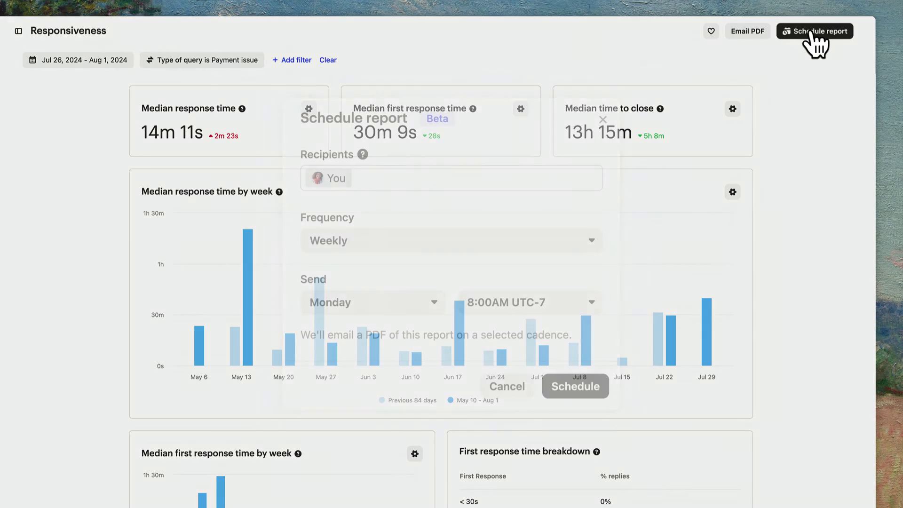
left_click(575, 386)
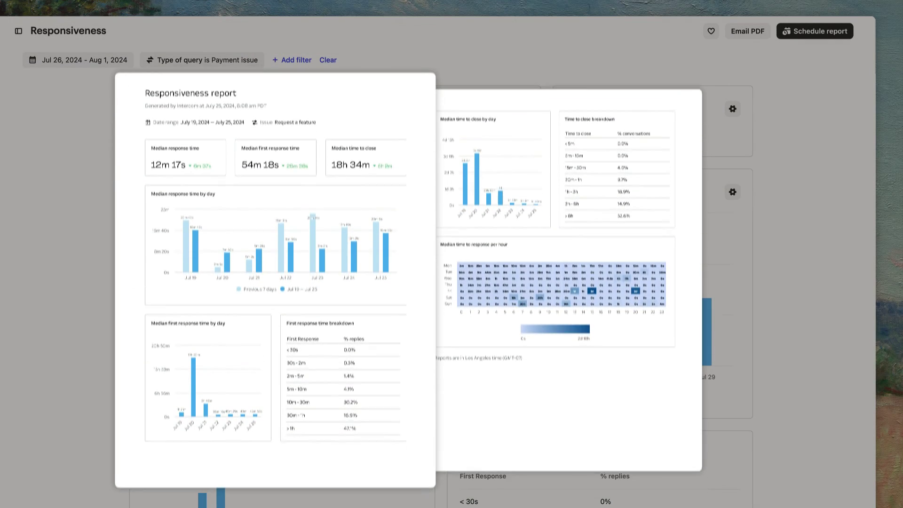